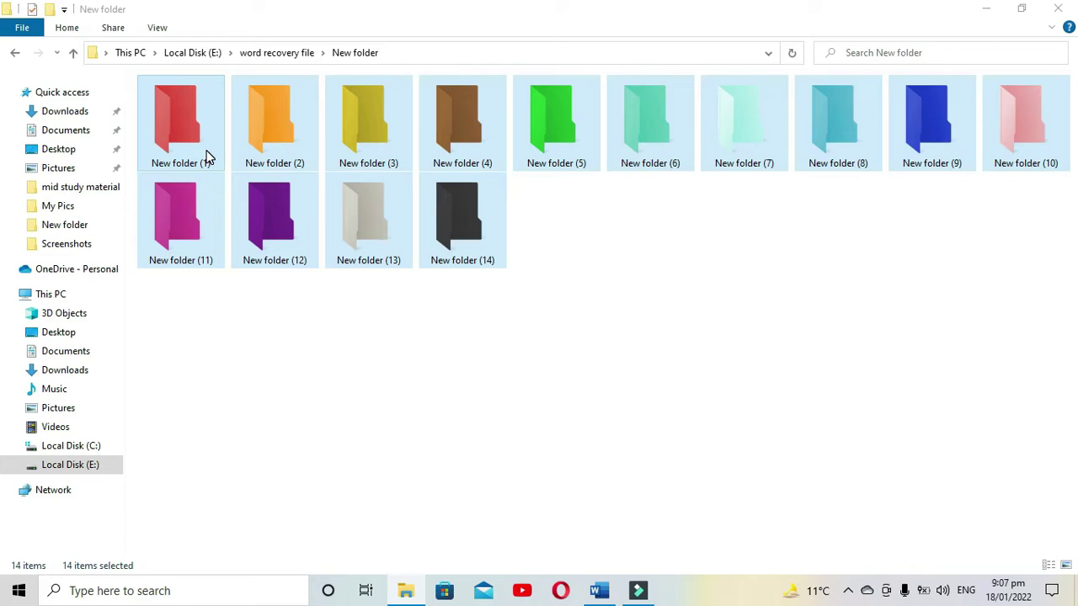
left_click(516, 217)
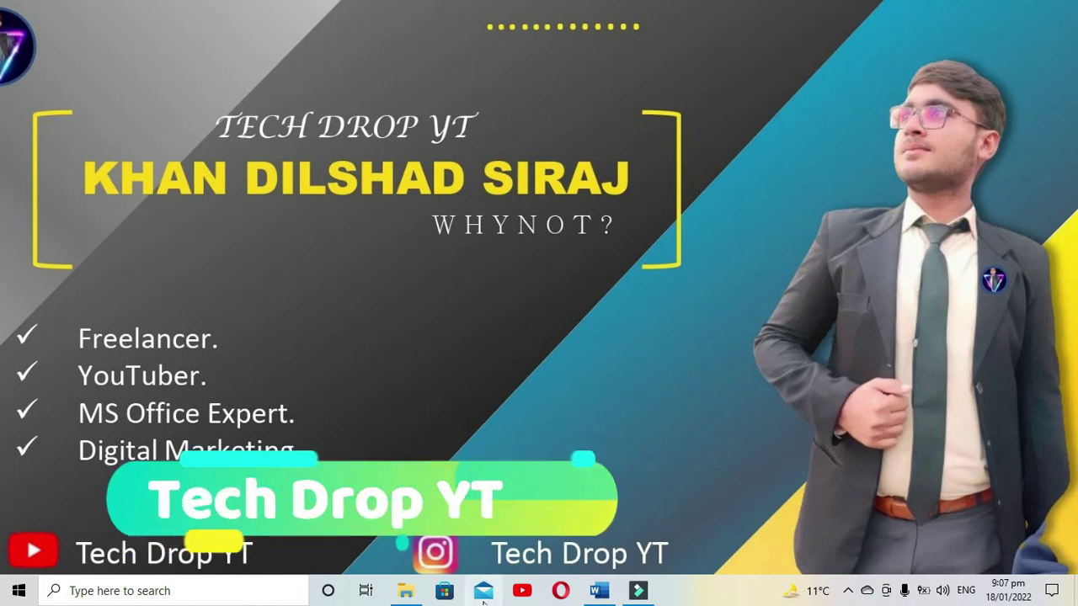
Switch to File Explorer, create a folder with the default name inside "word recovery file", and open it.
left_click(407, 592)
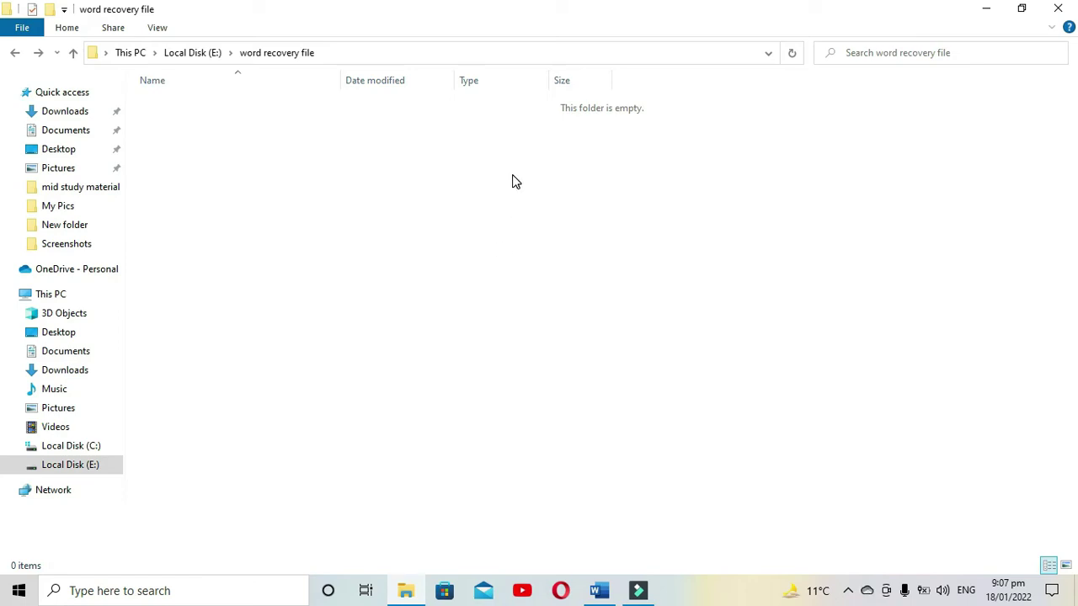
right_click(453, 126)
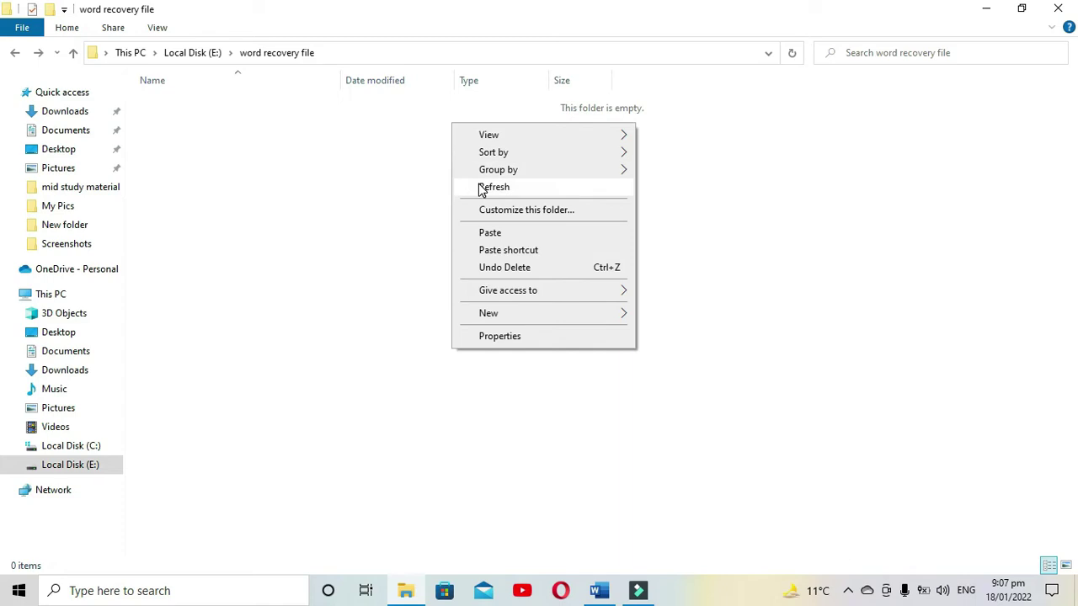
mouse_move(488, 317)
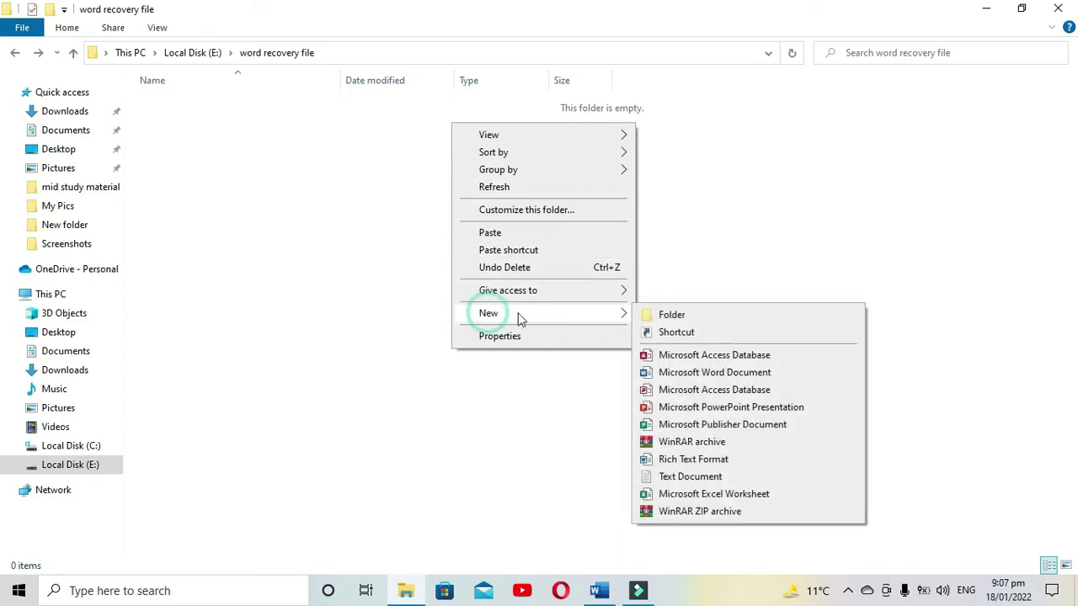
left_click(656, 315)
key("Return")
left_click(475, 216)
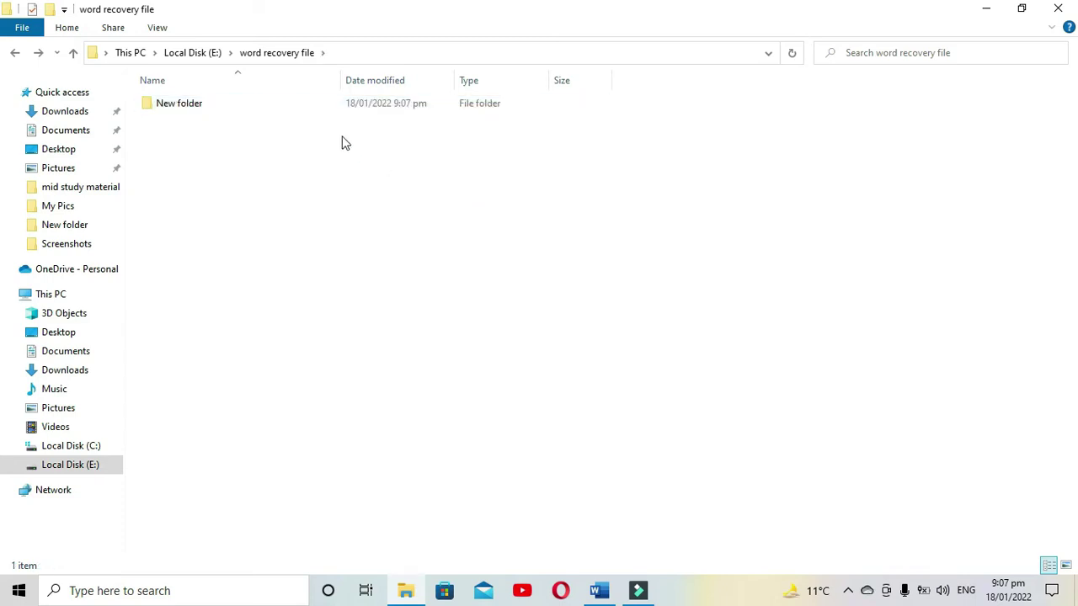
left_click(344, 107)
double_click(344, 108)
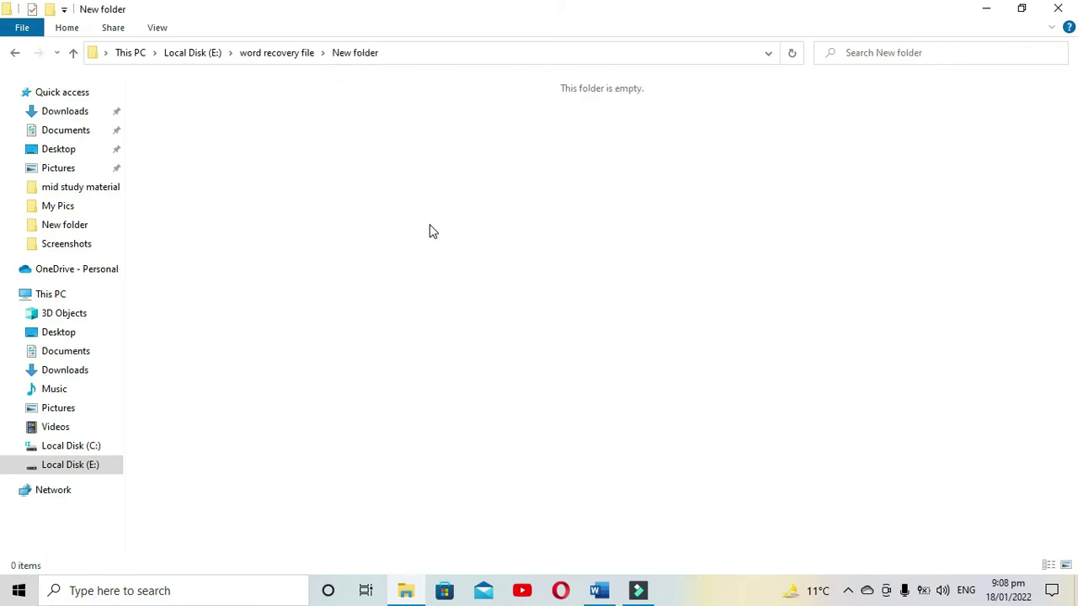
right_click(431, 98)
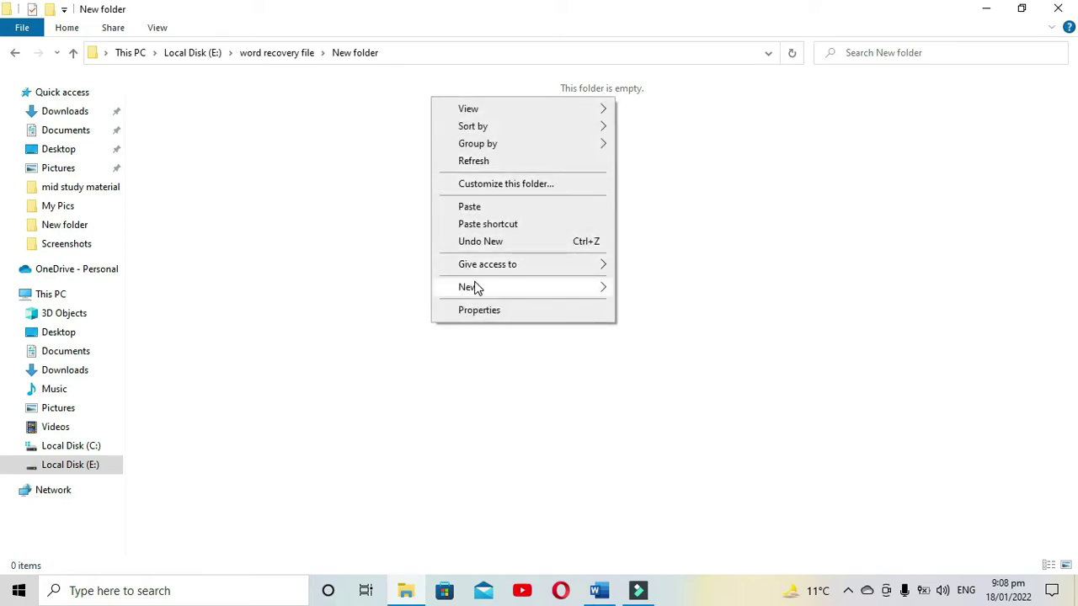
mouse_move(517, 289)
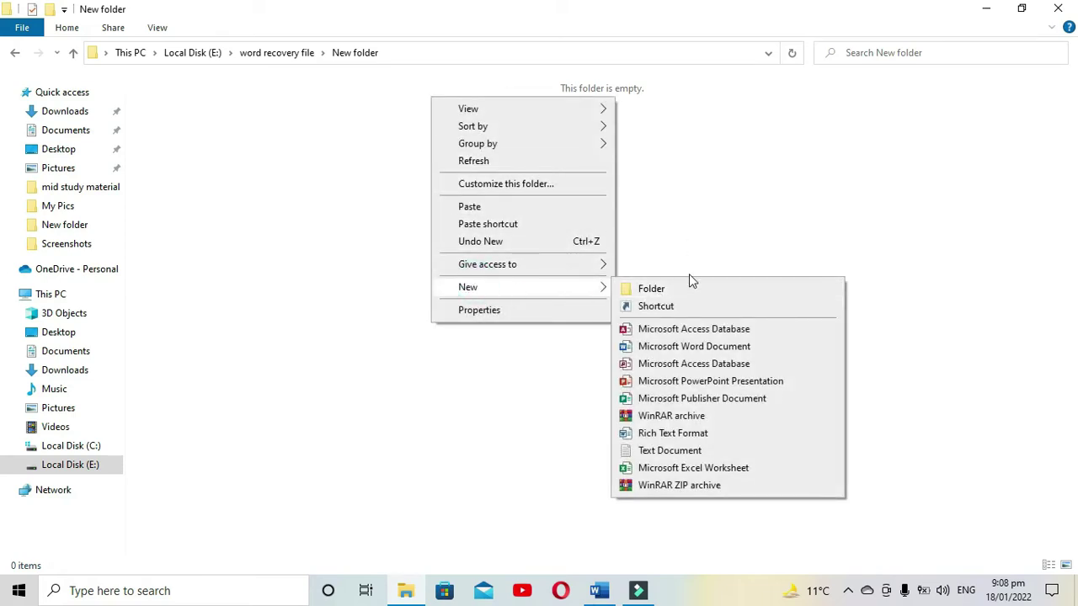
left_click(718, 195)
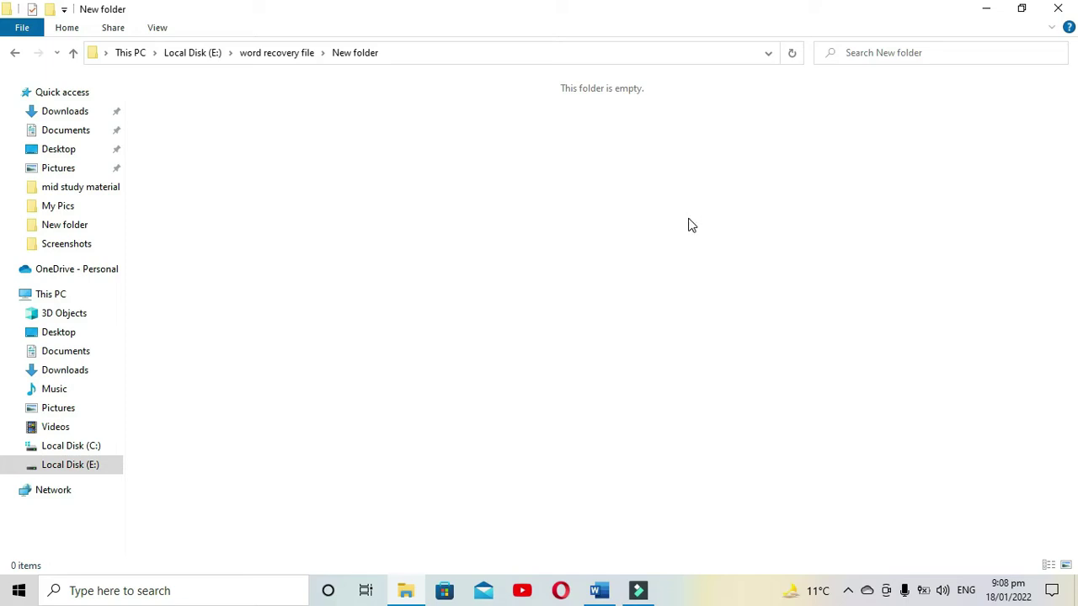
Create seven empty folders in the current folder, keeping their default names.
key("ctrl+shift+n")
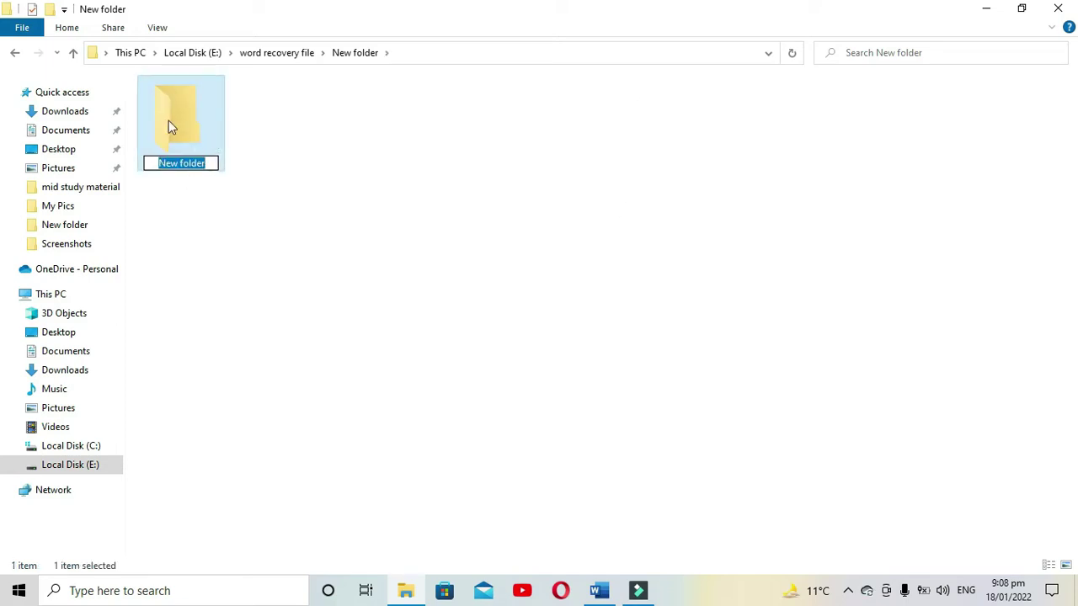
left_click(306, 211)
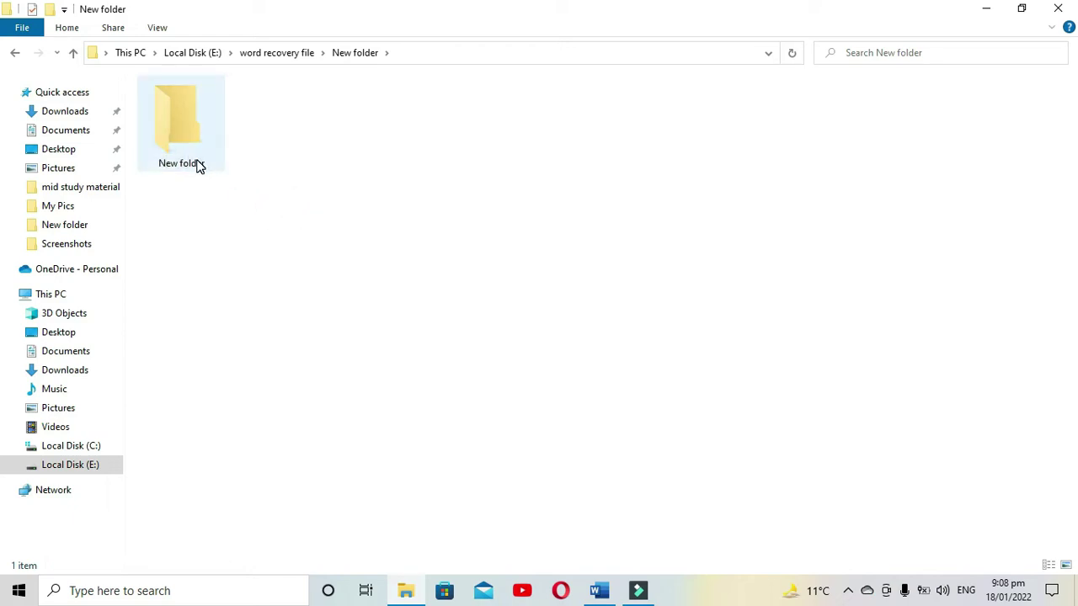
key("ctrl+shift+n")
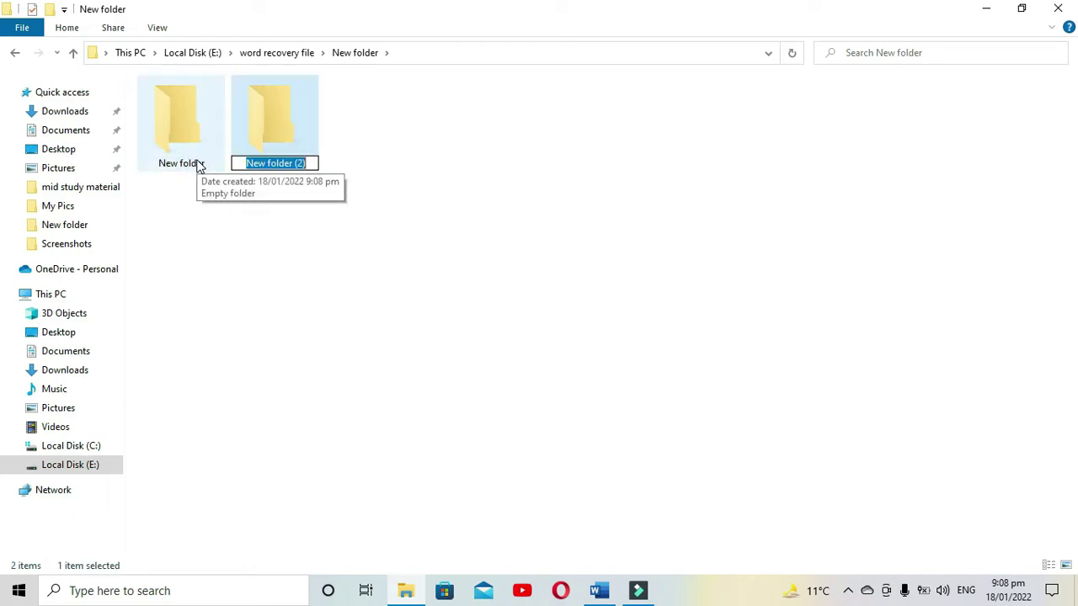
left_click(425, 142)
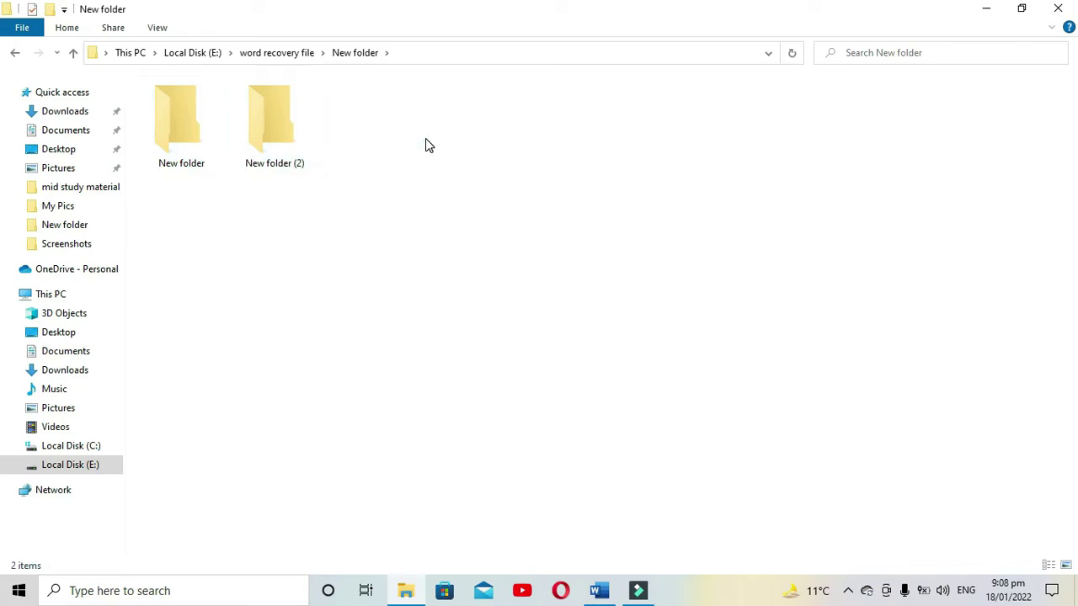
key("ctrl+shift+n")
left_click(424, 142)
key("ctrl+shift+n")
left_click(428, 214)
key("ctrl+shift+n")
left_click(428, 212)
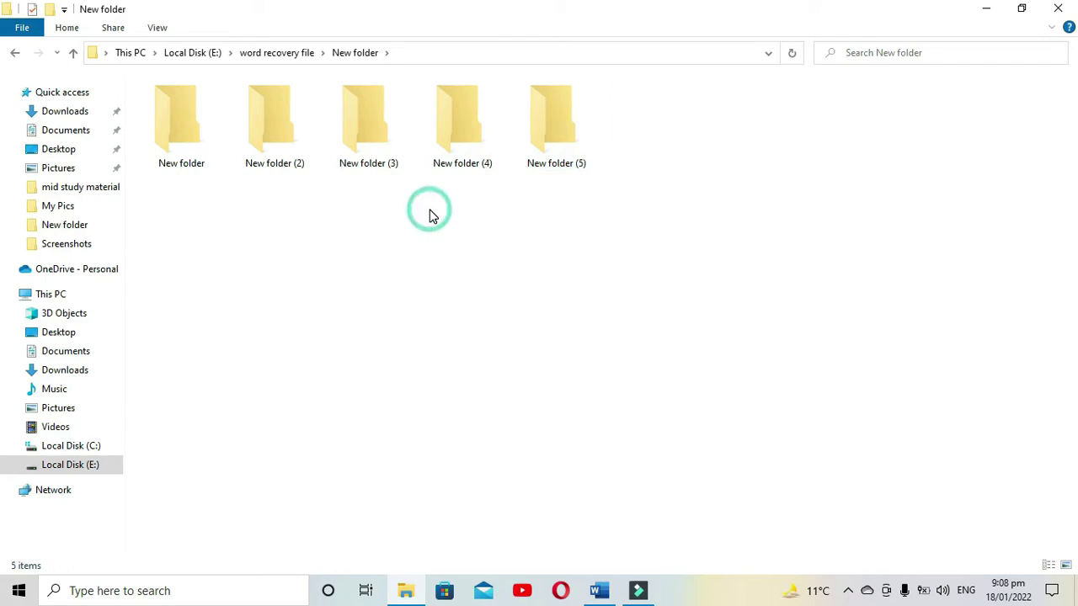
key("ctrl+shift+n")
left_click(458, 221)
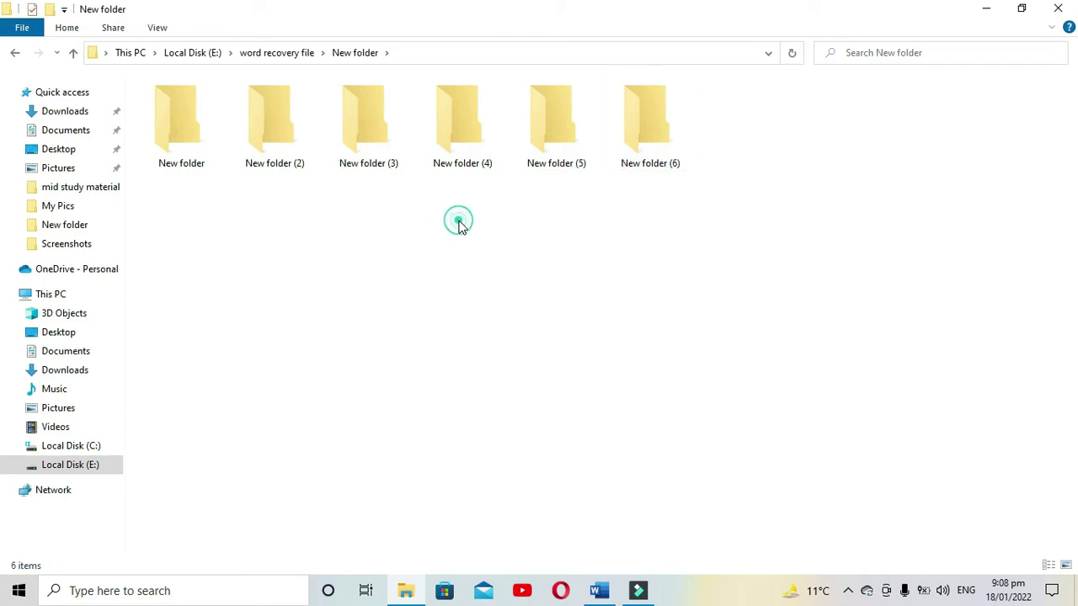
key("ctrl+shift+n")
key("Return")
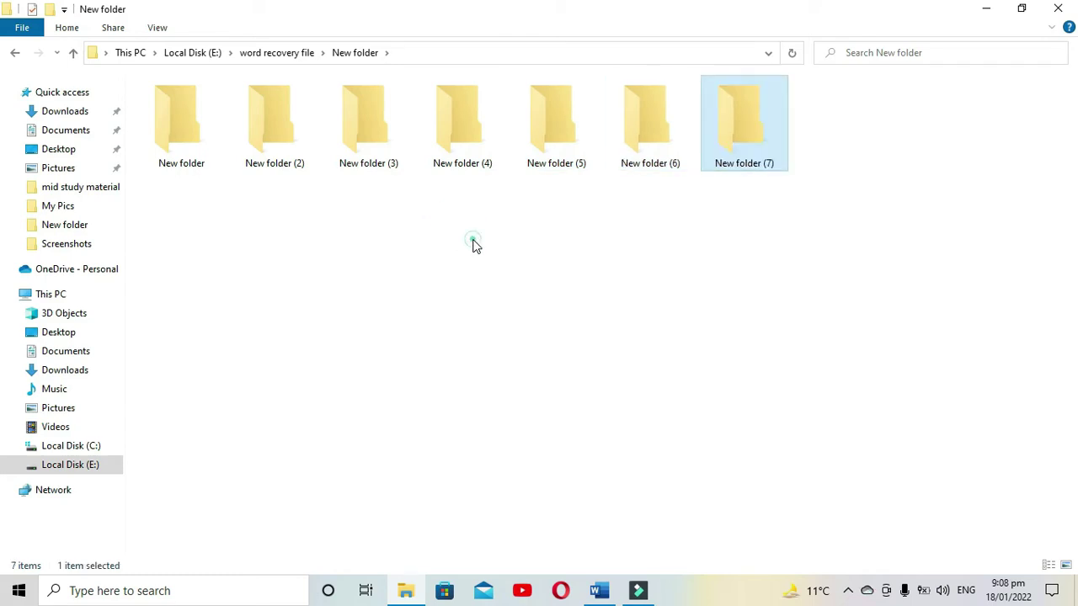
left_click(472, 243)
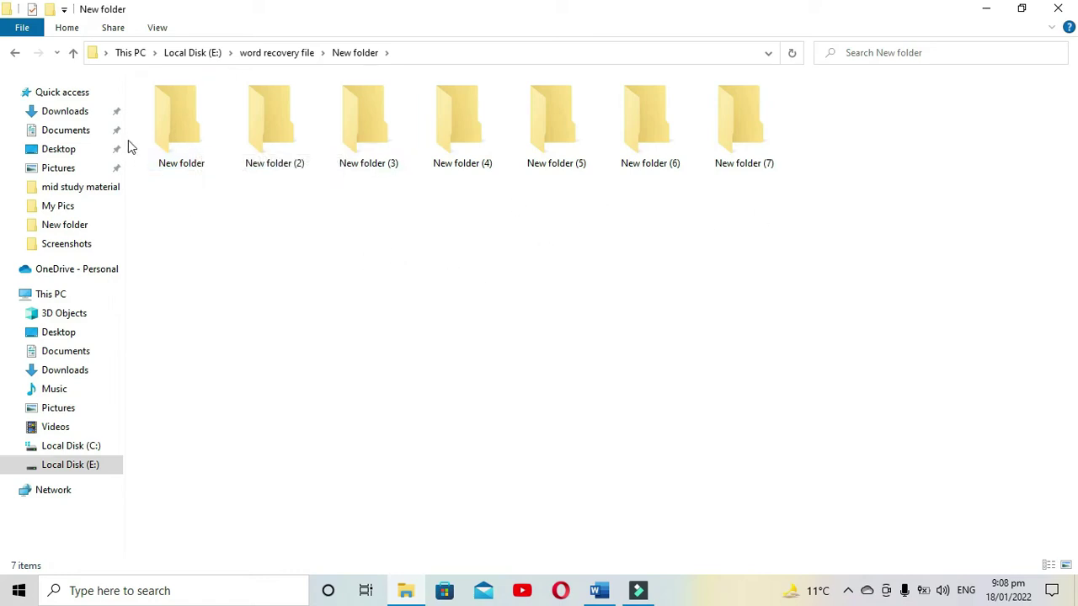
Color the first folder, "New folder", red with FolderHighlight.
right_click(184, 120)
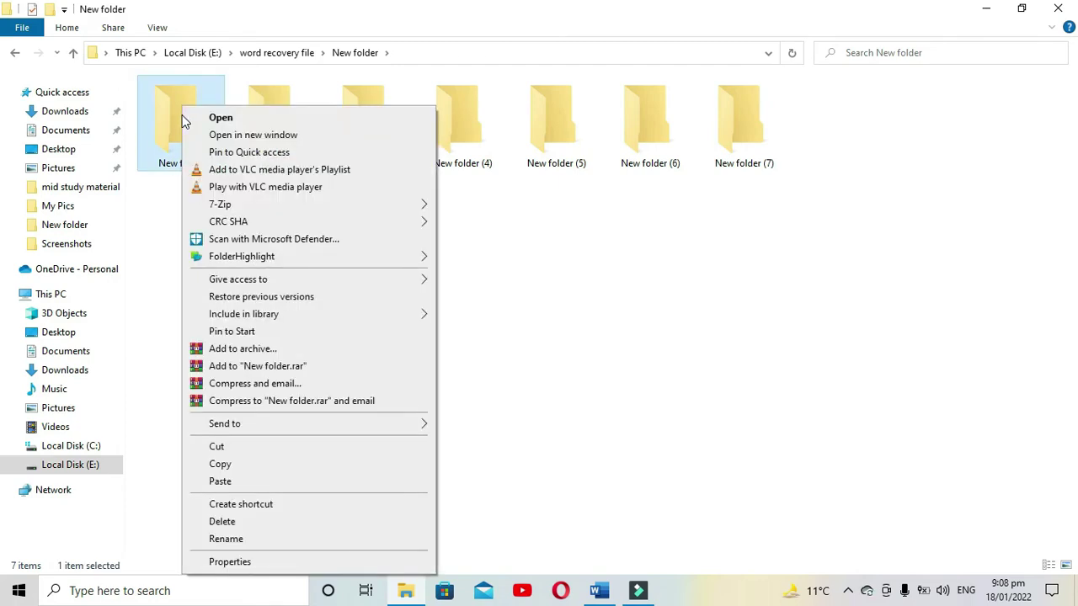
mouse_move(282, 256)
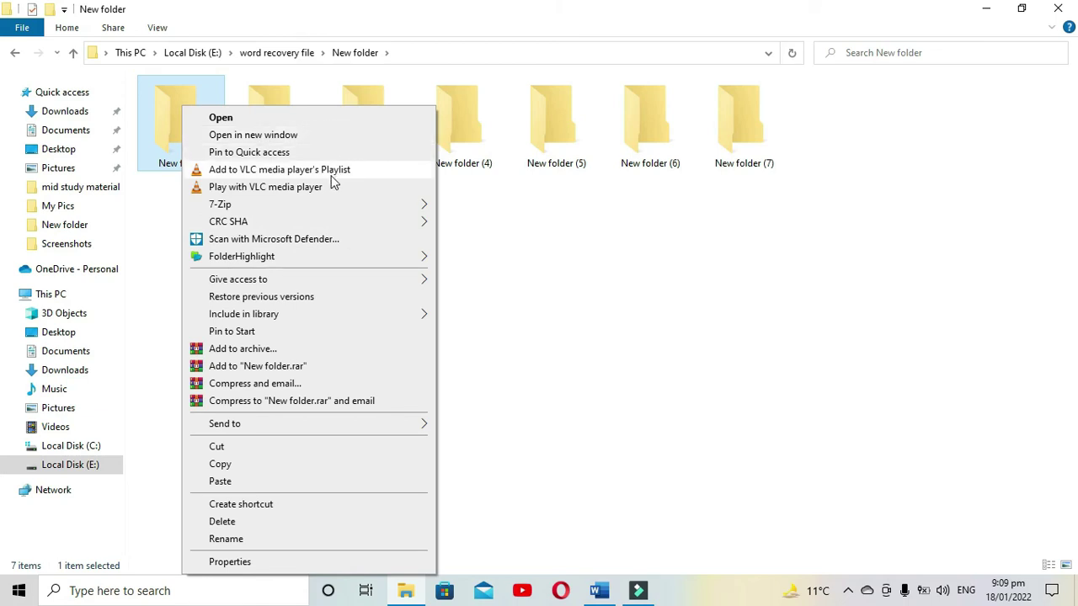
right_click(170, 107)
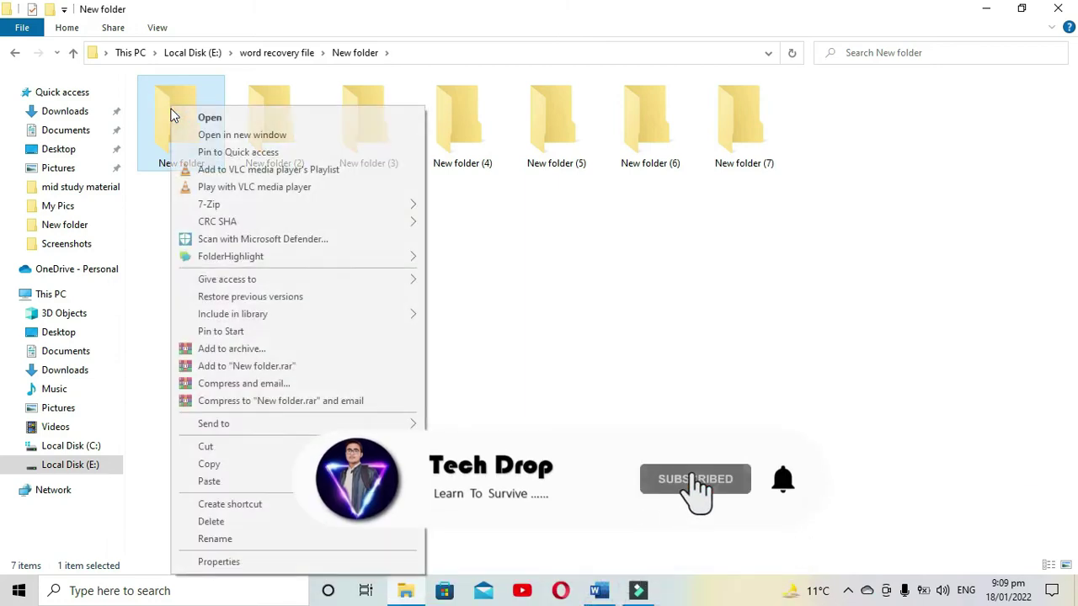
mouse_move(384, 266)
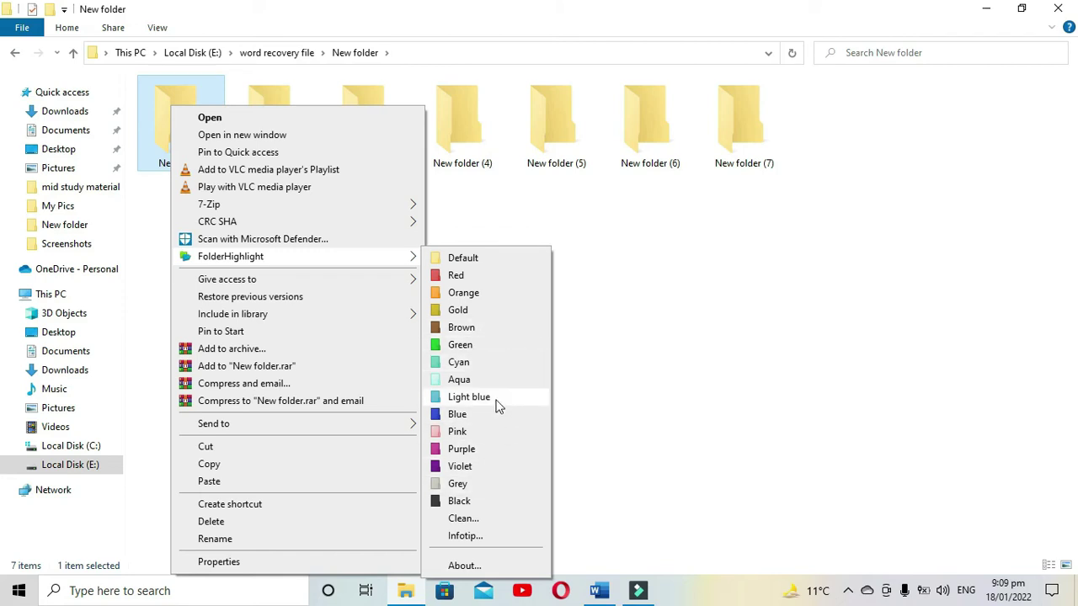
left_click(461, 278)
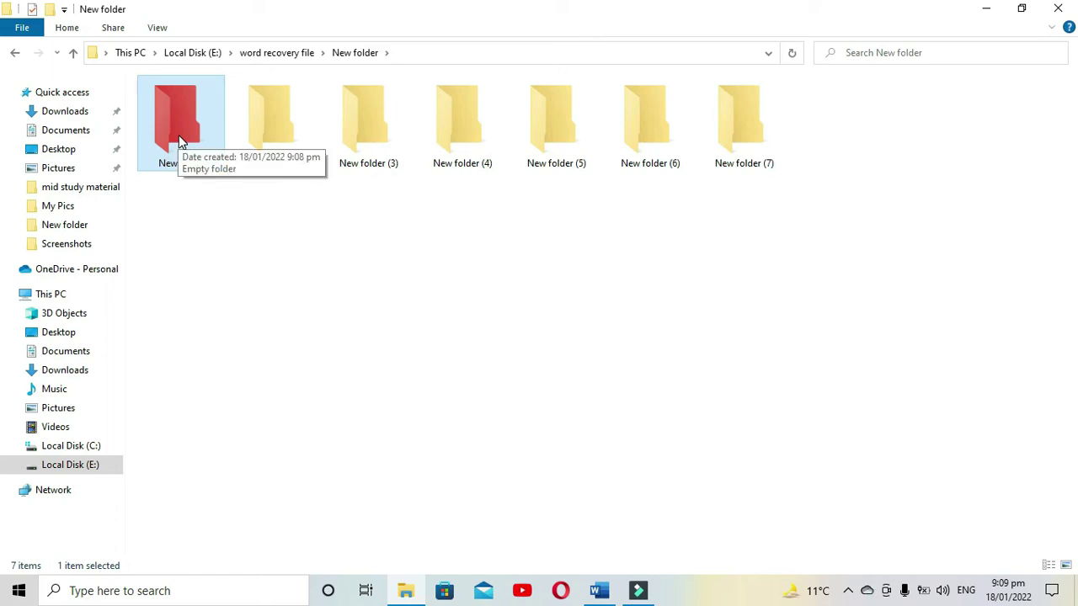
Use FolderHighlight to color "New folder (2)" orange and "New folder (3)" green.
right_click(262, 126)
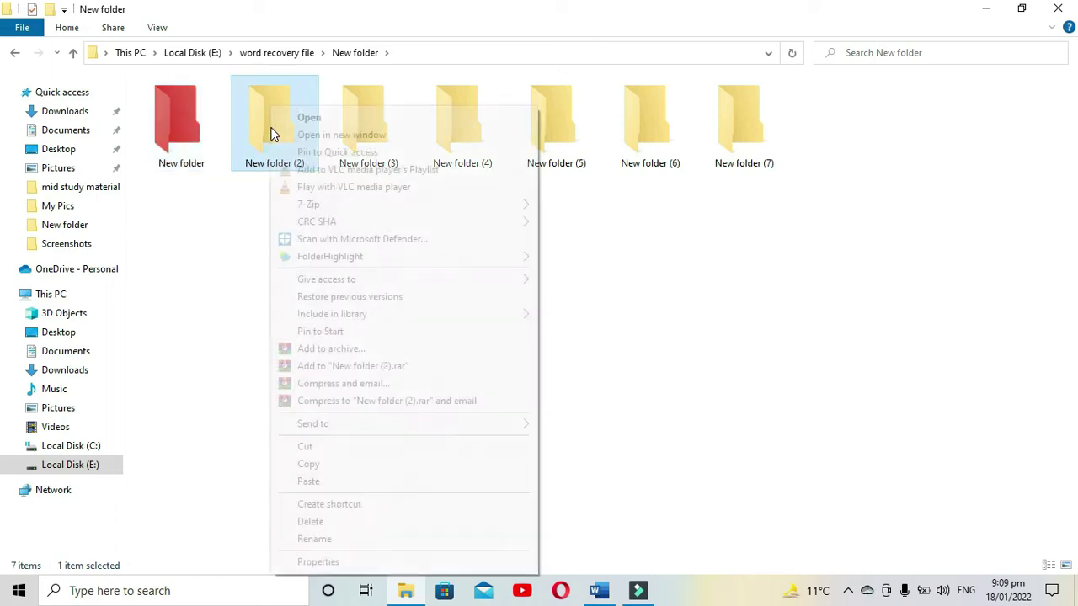
mouse_move(337, 261)
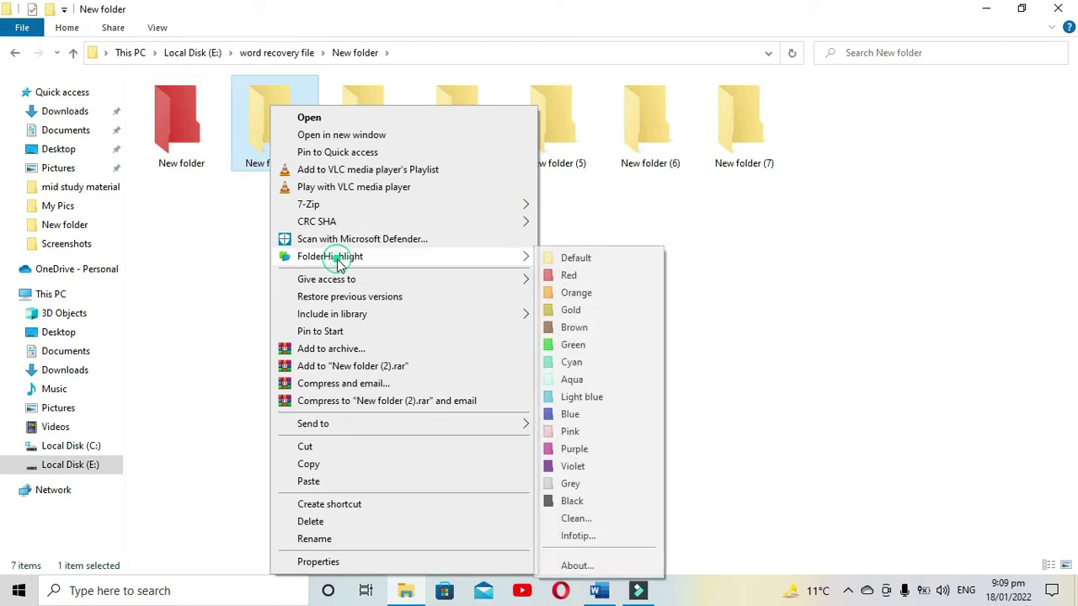
left_click(587, 297)
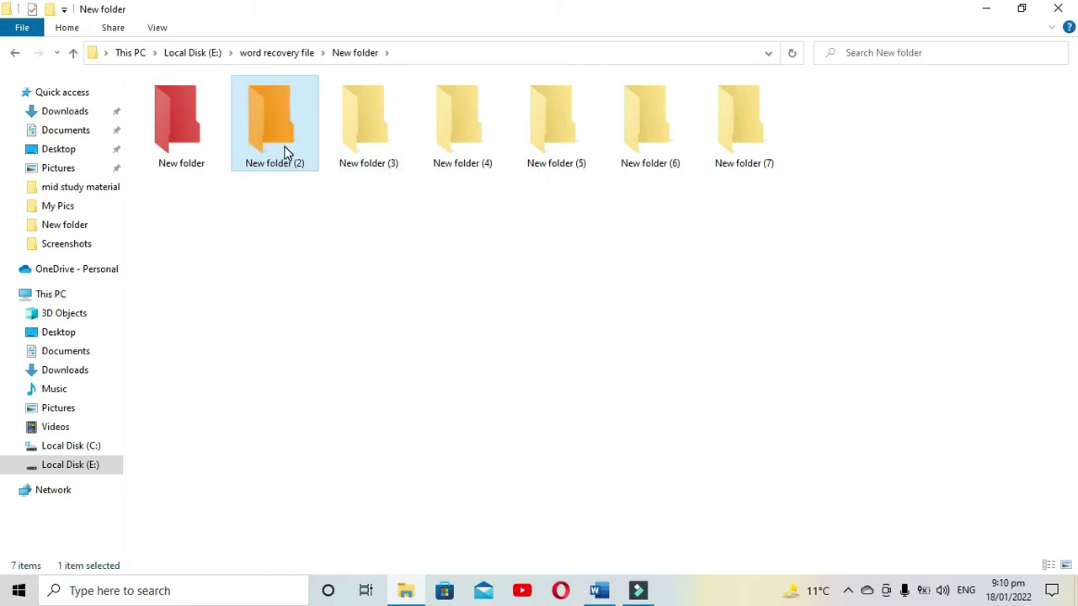
right_click(335, 142)
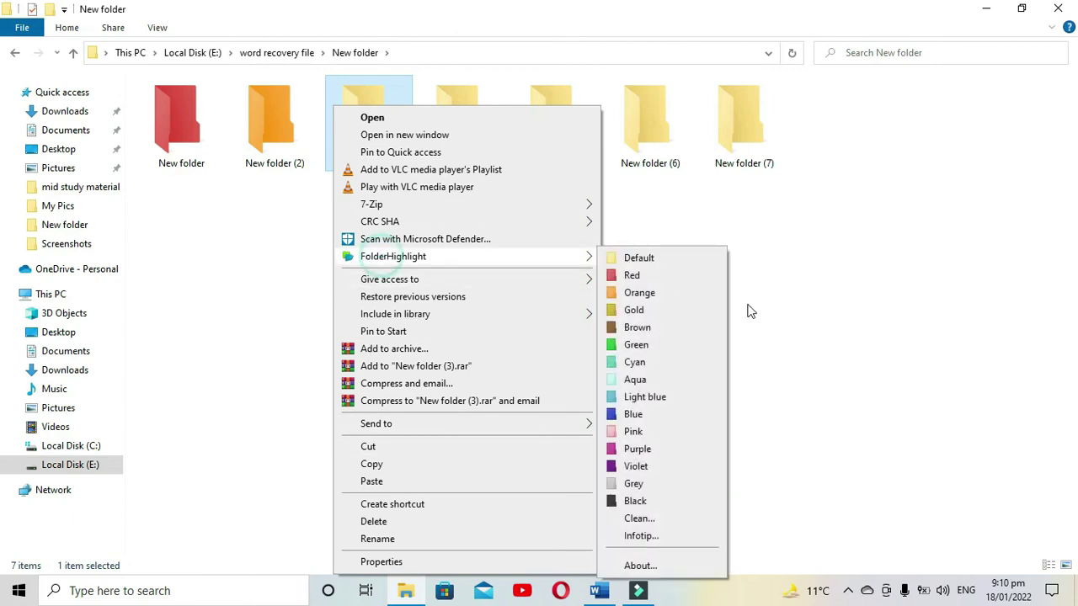
left_click(636, 345)
Color "New folder (4)" blue with FolderHighlight.
left_click(460, 144)
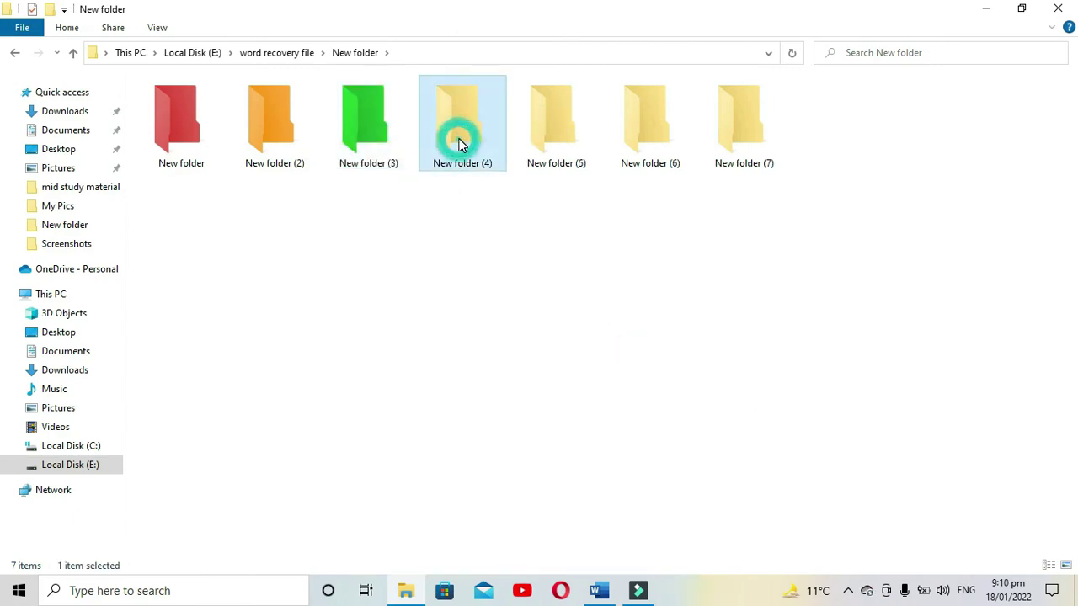
right_click(457, 144)
mouse_move(499, 259)
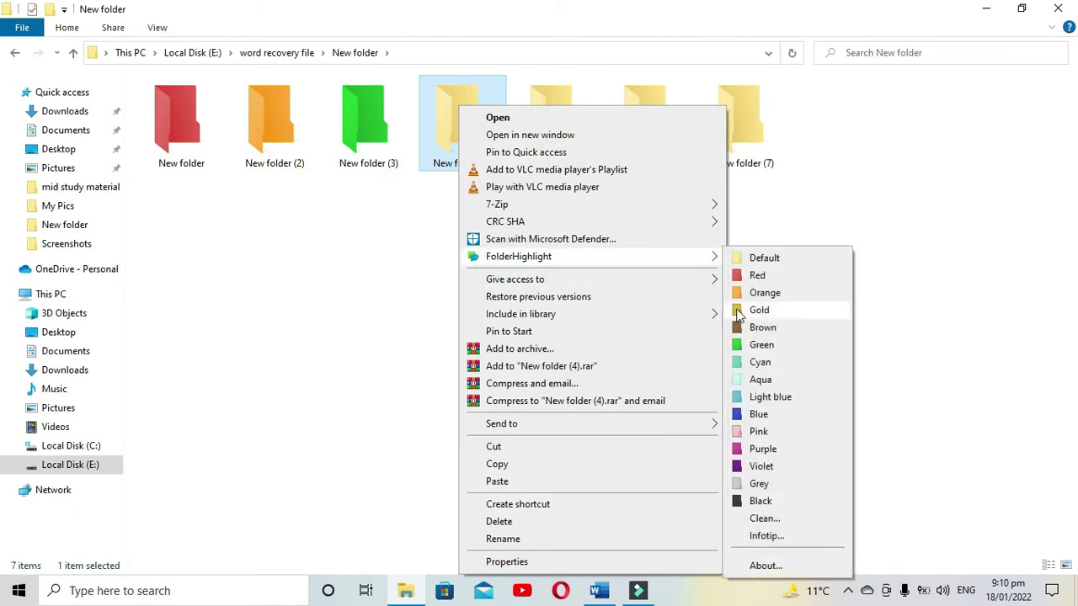
left_click(758, 415)
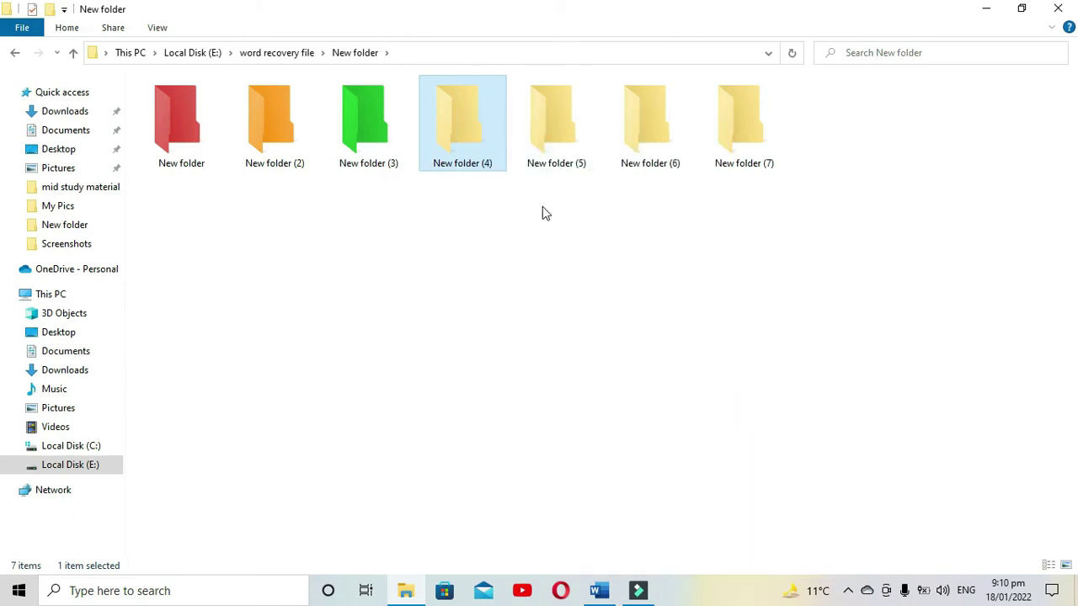
Use FolderHighlight to color "New folder (5)" brown and "New folder (6)" black.
right_click(546, 143)
mouse_move(673, 256)
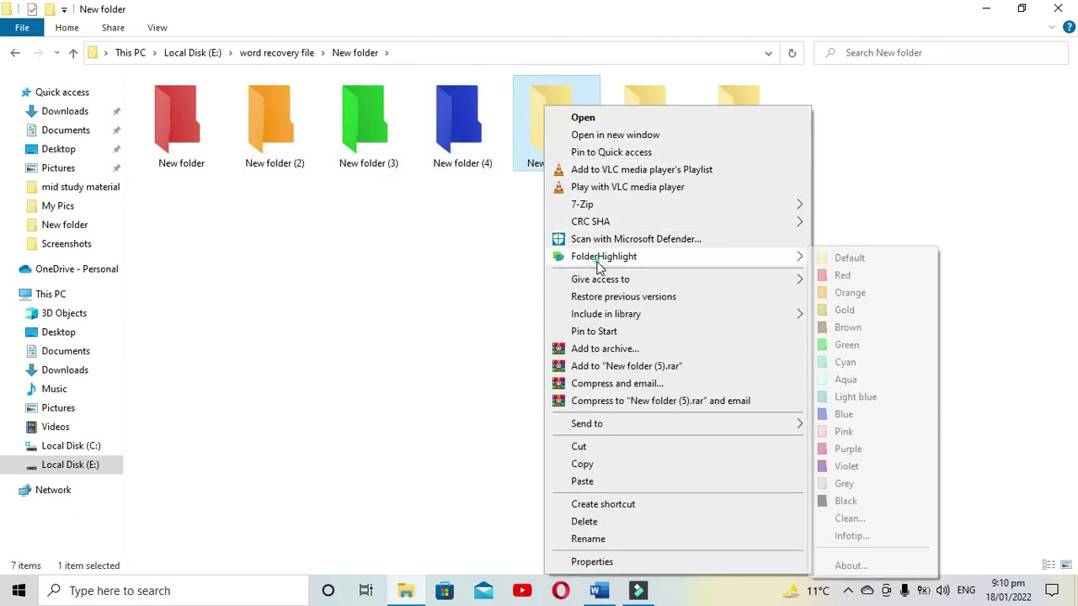
left_click(846, 328)
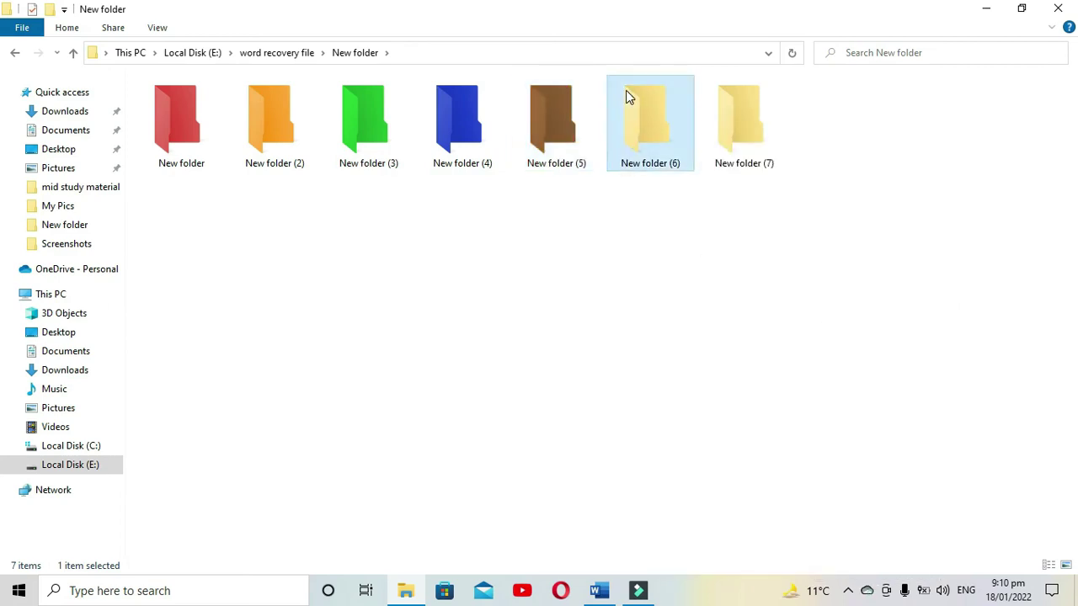
right_click(628, 96)
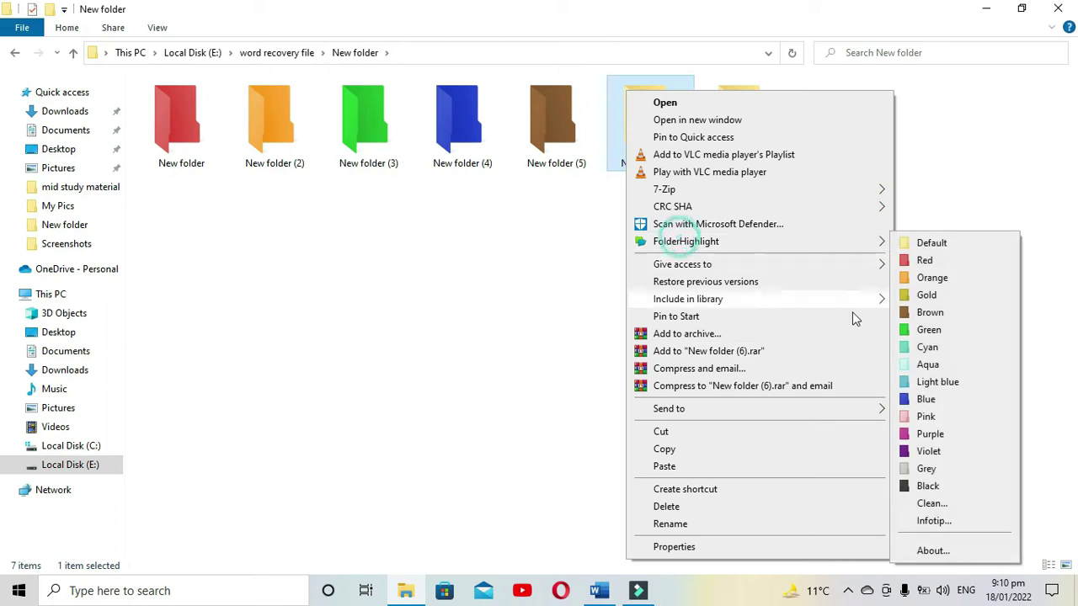
left_click(947, 501)
Color "New folder (7)" pink with FolderHighlight.
left_click(752, 132)
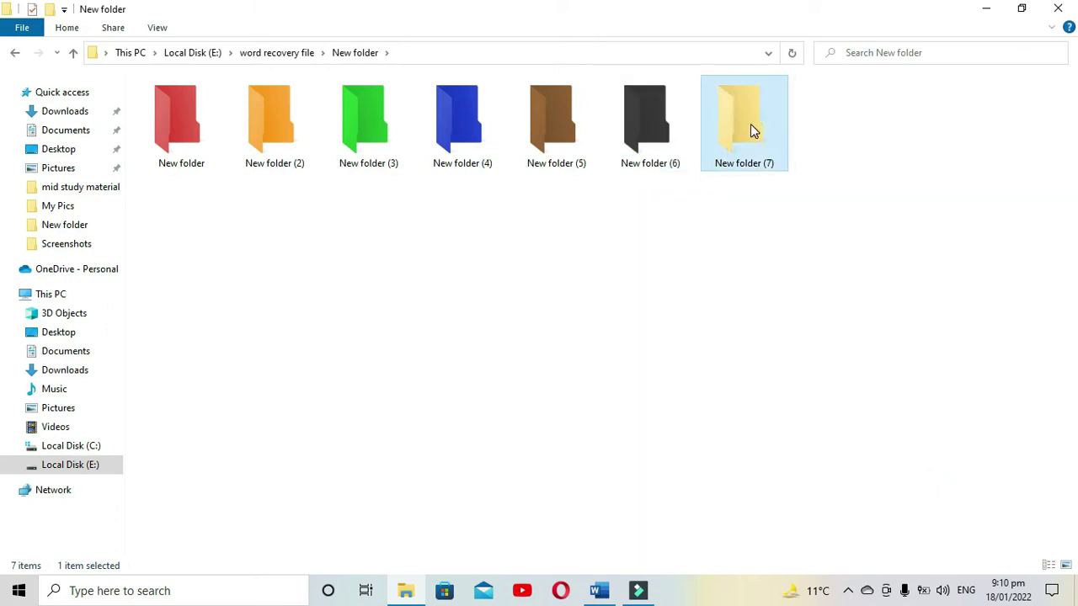
right_click(749, 106)
left_click(853, 266)
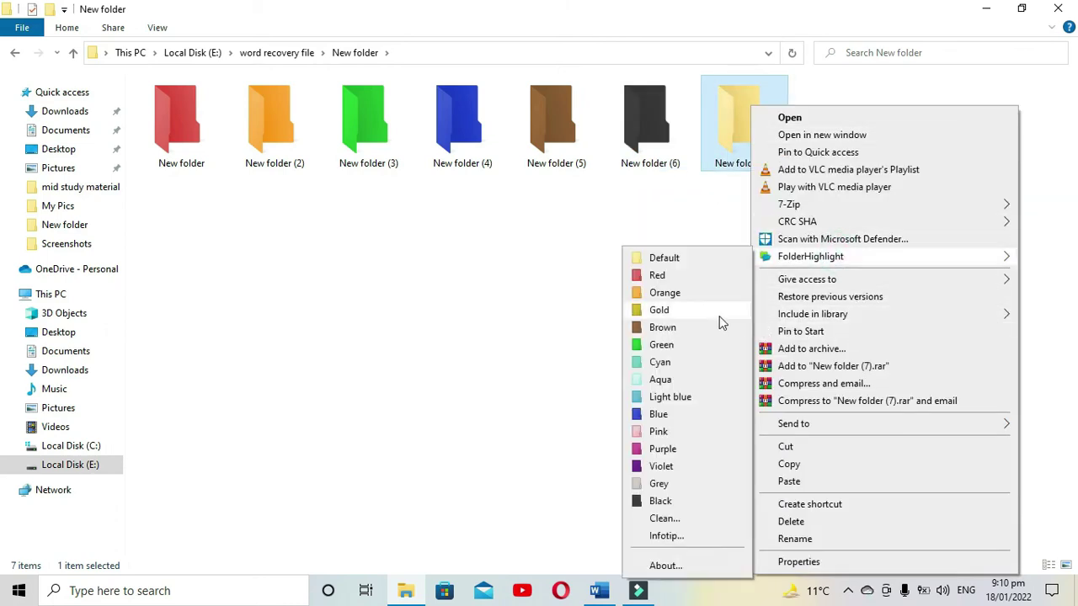
left_click(654, 432)
Remove the color from "New folder (7)" and its subfolders with FolderHighlight's Clean command.
right_click(732, 149)
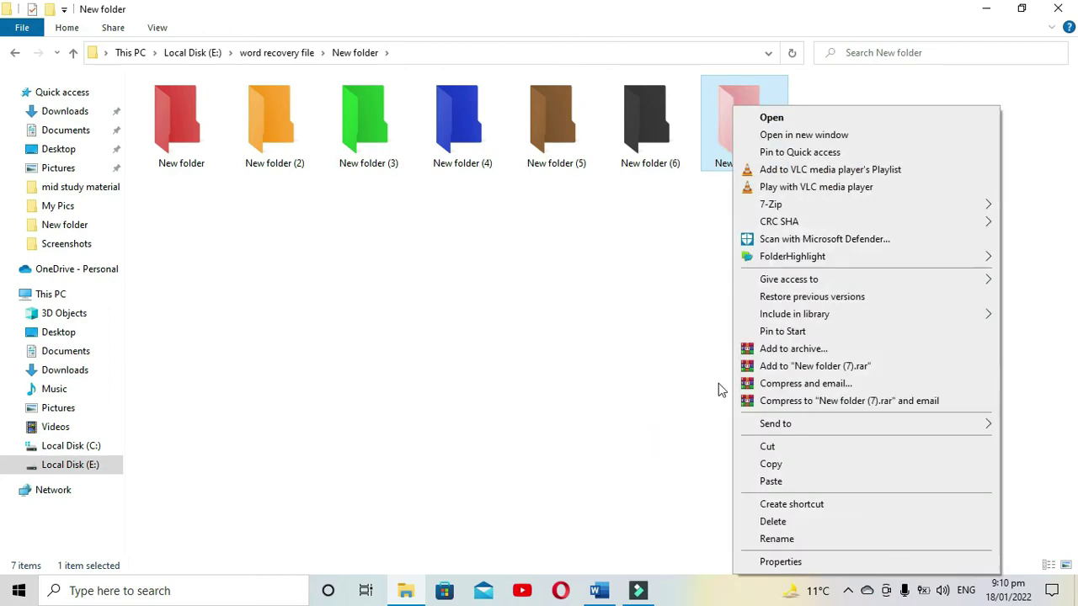
mouse_move(779, 262)
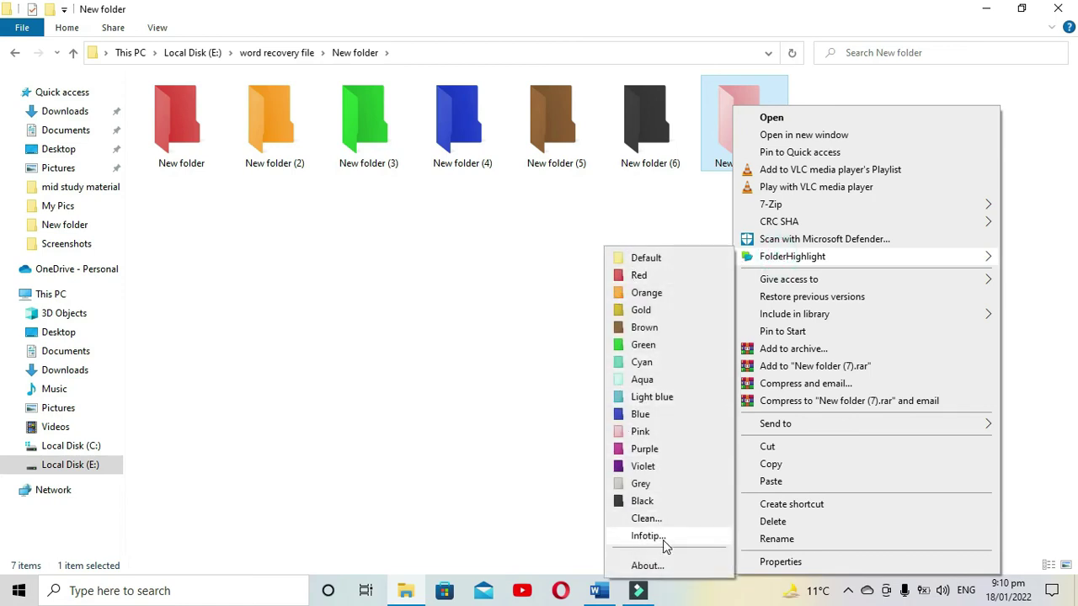
left_click(646, 518)
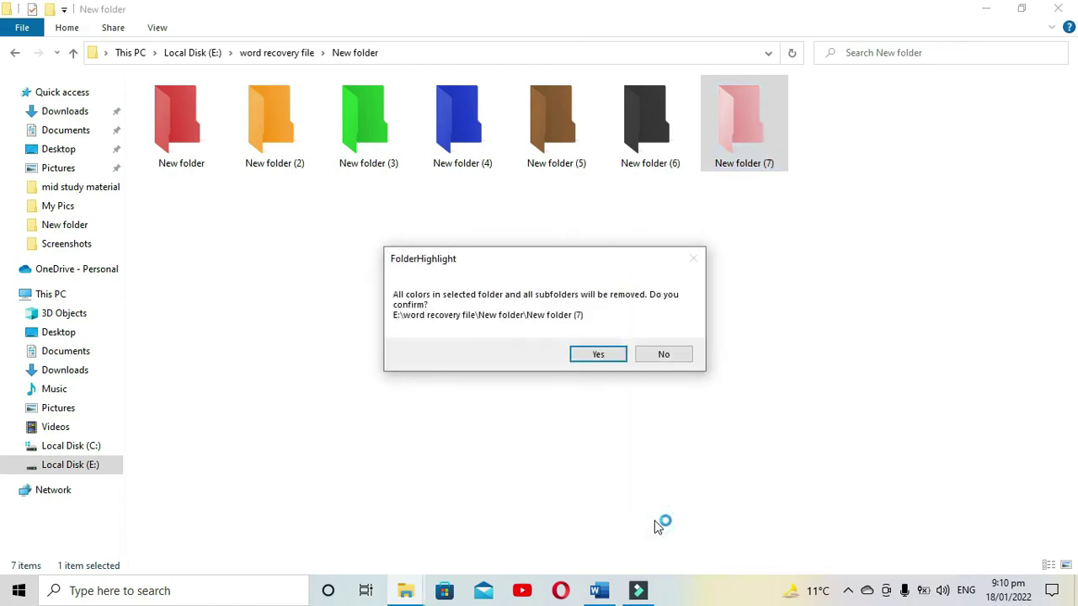
left_click(595, 356)
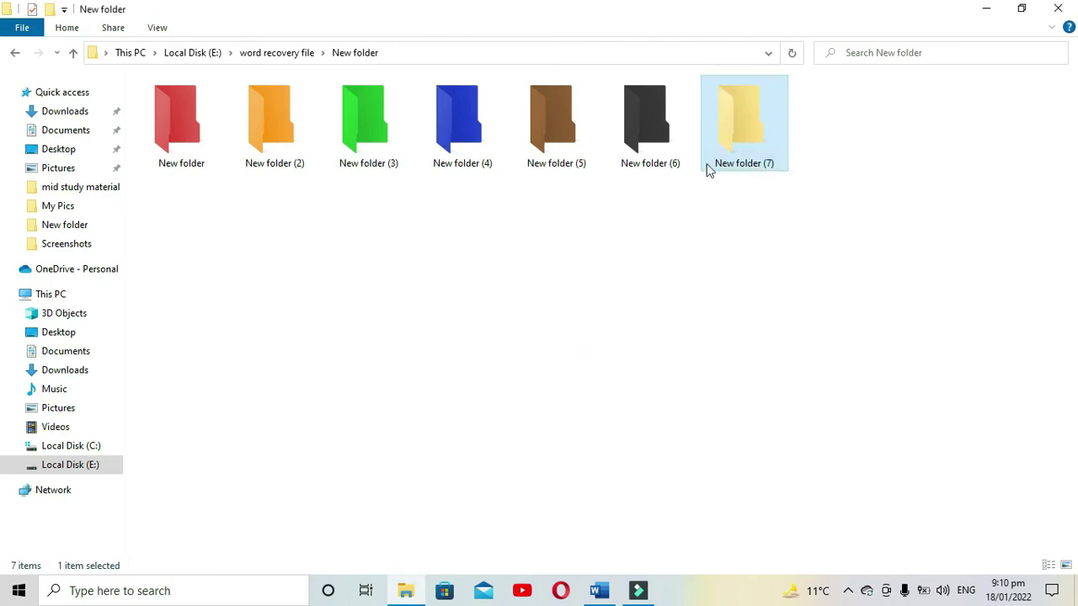
right_click(739, 133)
mouse_move(773, 255)
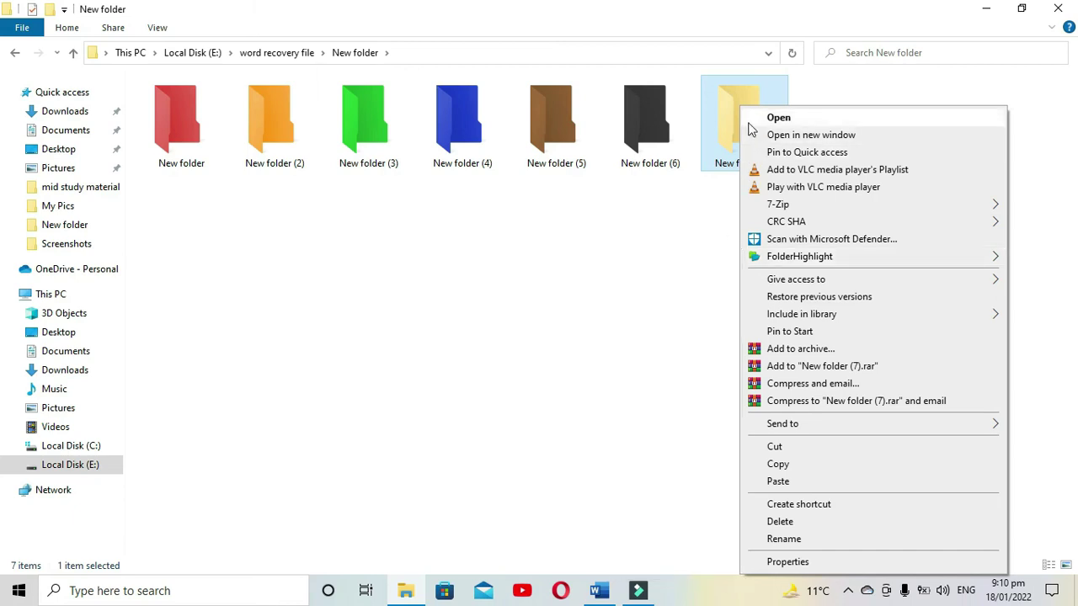
left_click(628, 247)
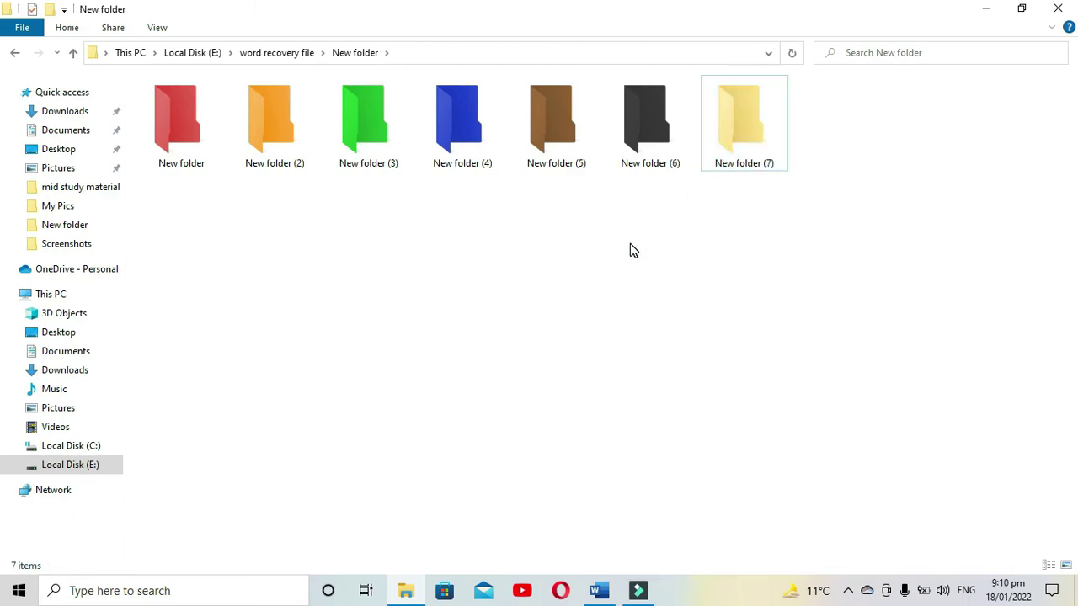